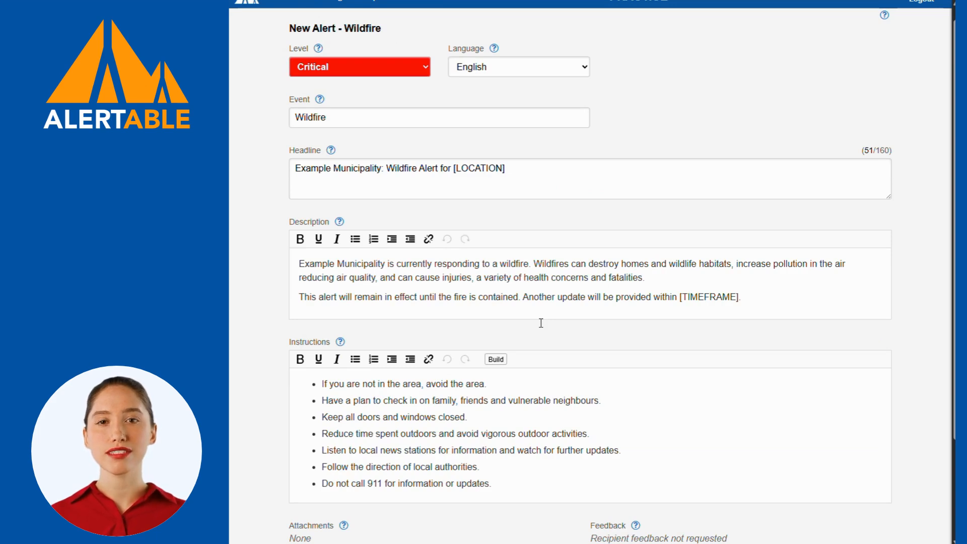
Step: Proceed from the Wildfire alert's message details to its affected area selection and expand the Alberta locations
scroll(540, 323, "down", 3)
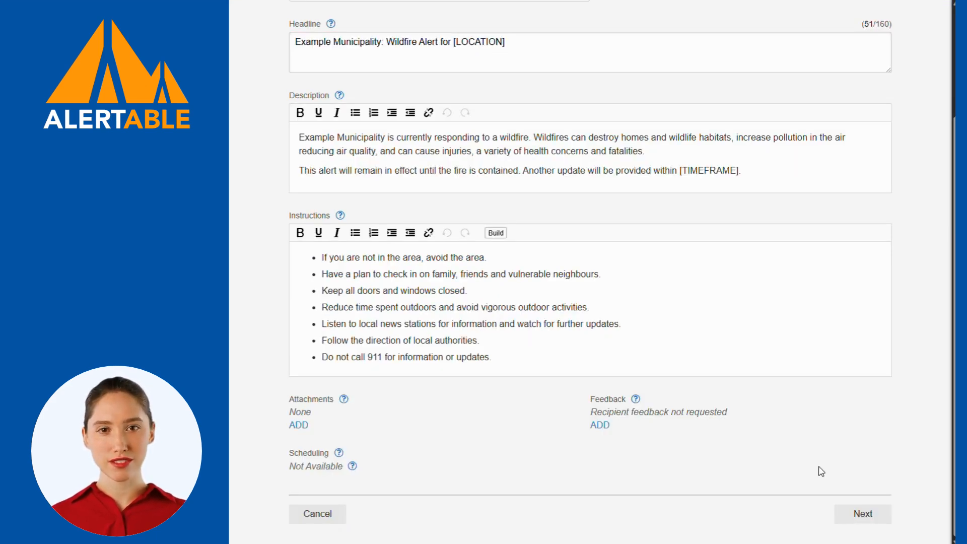
left_click(854, 513)
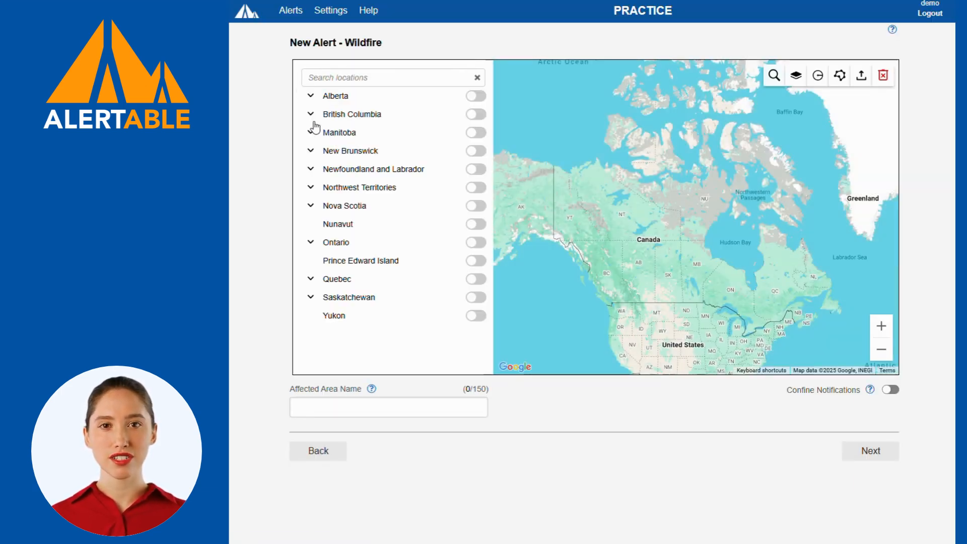
left_click(310, 96)
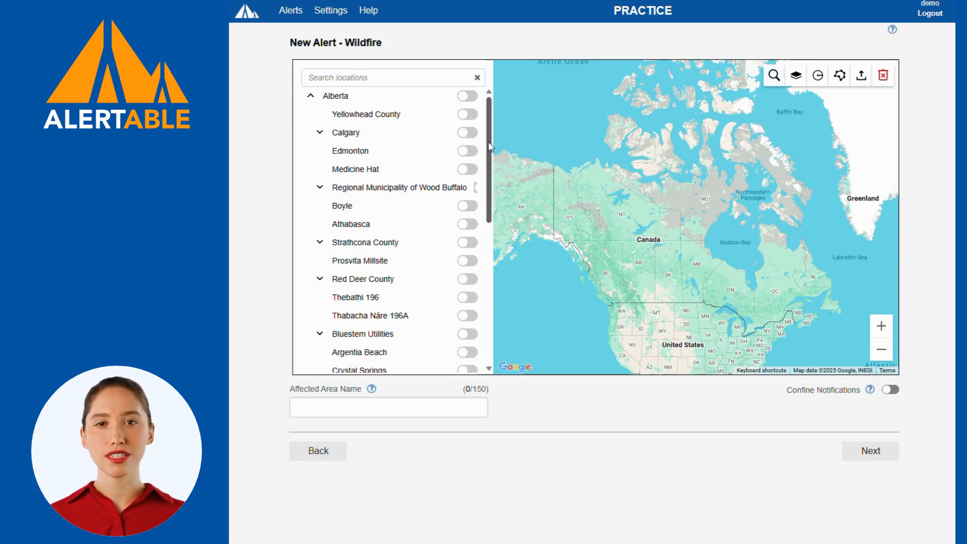
Step: Enable Calgary and Edmonton as affected areas, and switch Prosvita Millsite on and off again
left_click(467, 131)
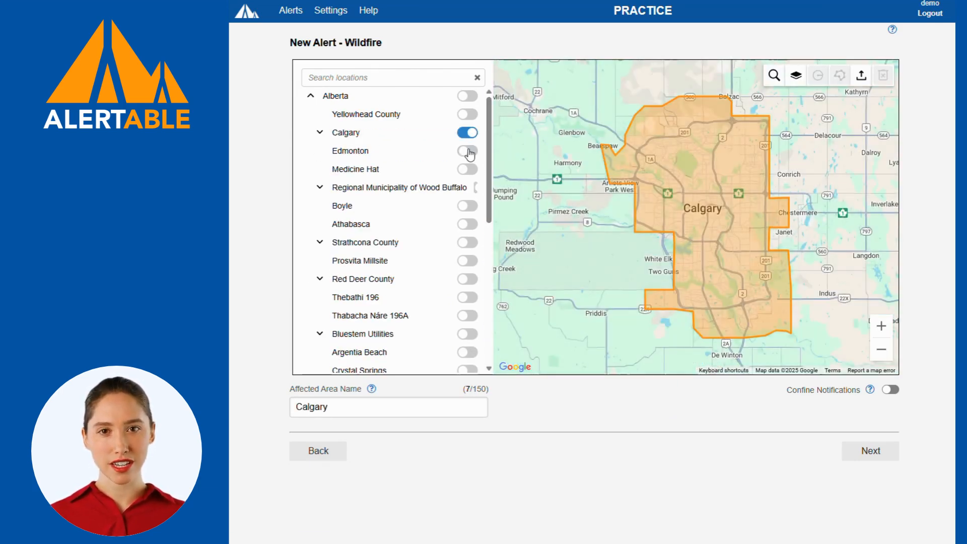
left_click(468, 150)
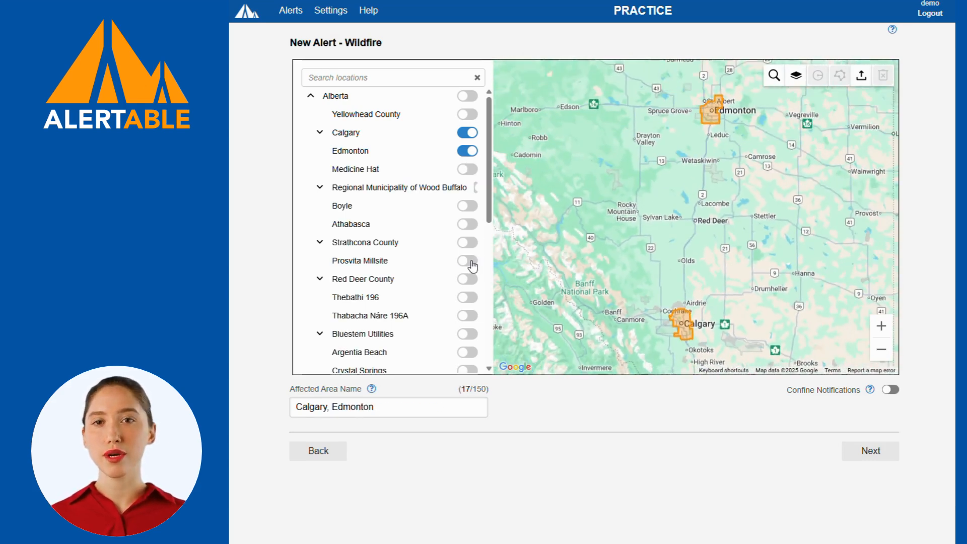
left_click(468, 260)
left_click(467, 260)
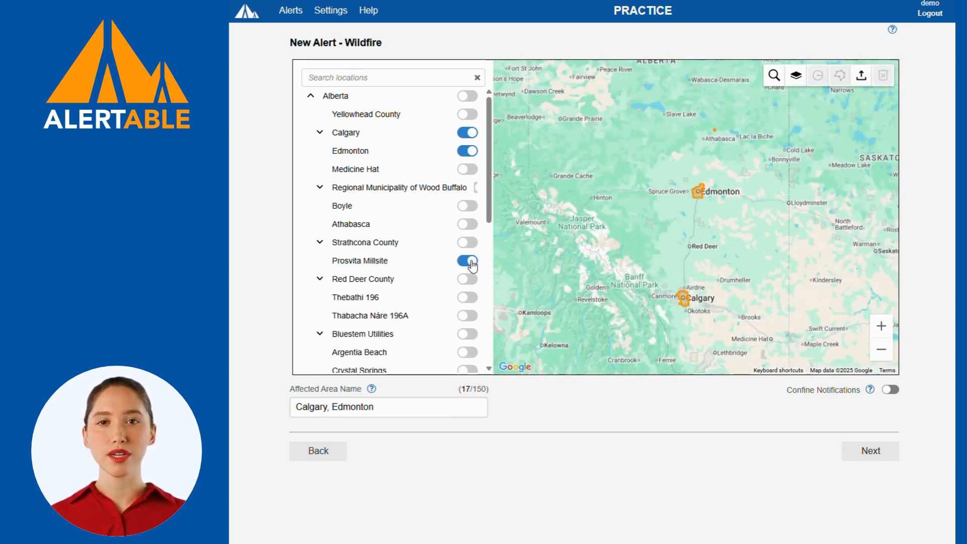
Step: Remove Edmonton and Calgary from the selected affected areas
scroll(395, 262, "down", 6)
scroll(398, 260, "up", 6)
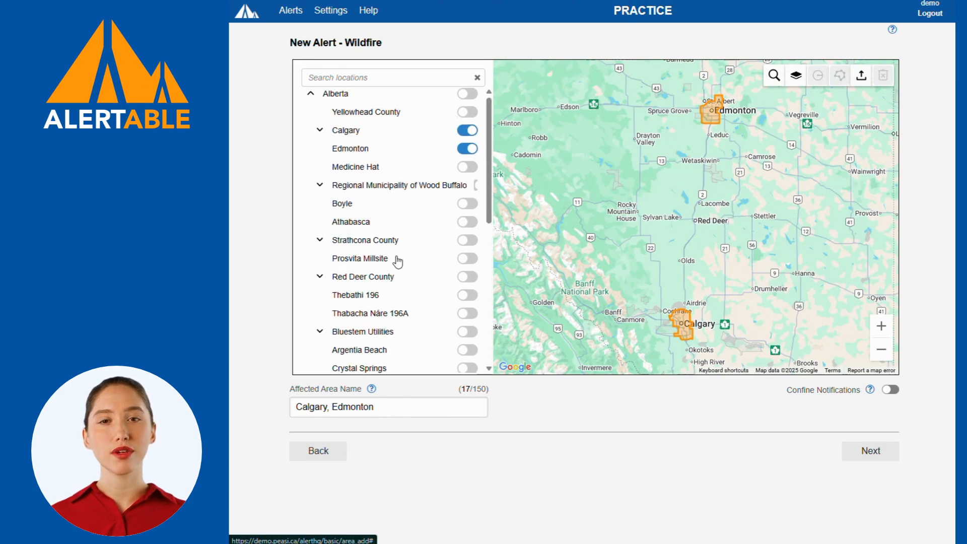
left_click(471, 147)
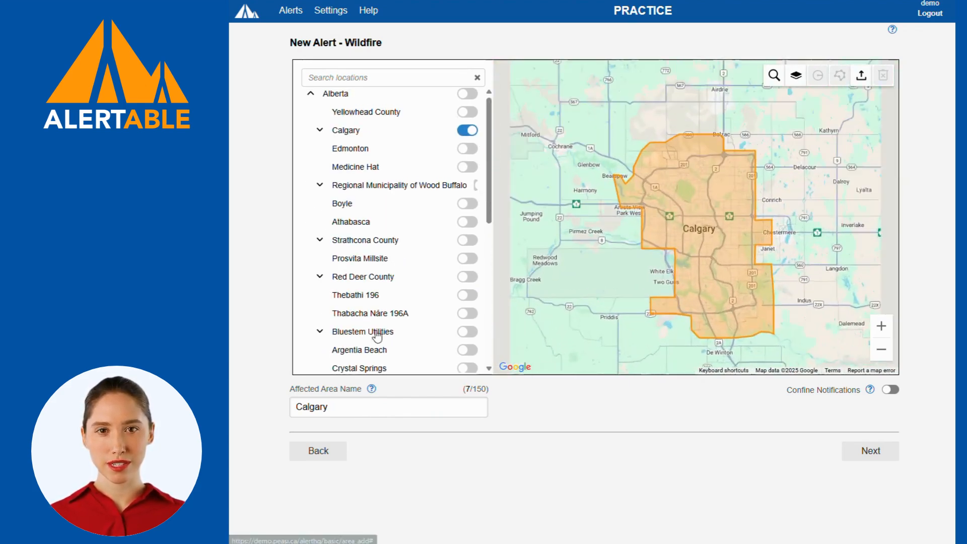
scroll(378, 334, "down", 10)
scroll(379, 336, "up", 10)
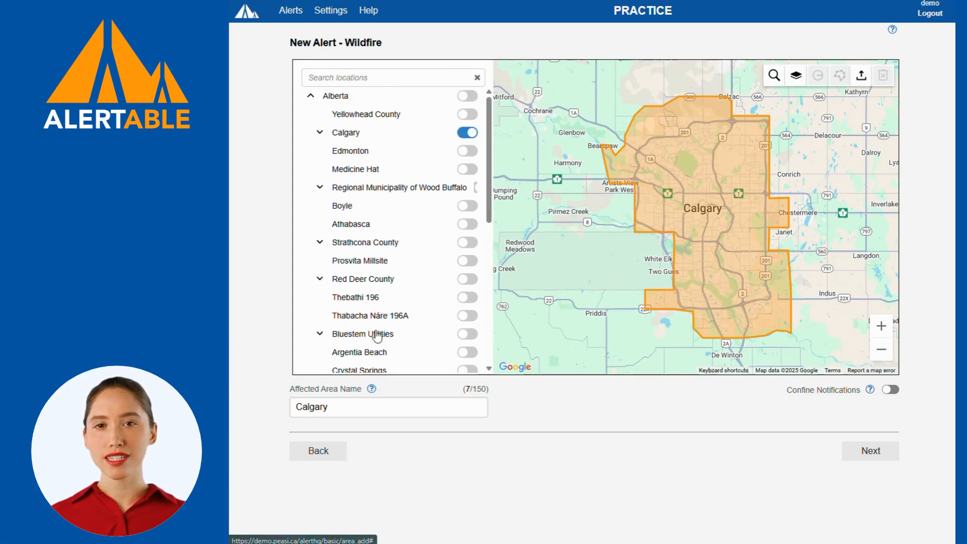
left_click(467, 133)
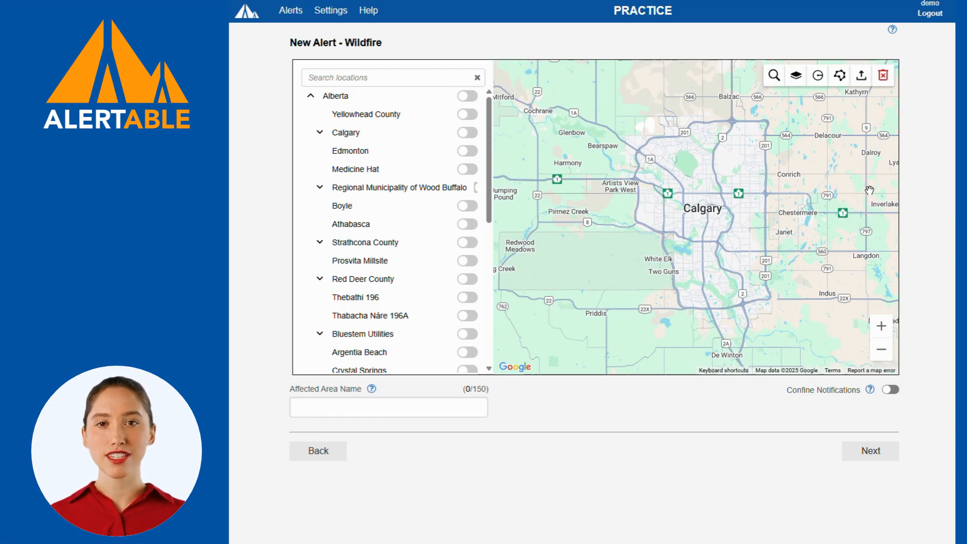
Step: Draw a closed five-point polygon on the map covering the northern part of Calgary
left_click(839, 77)
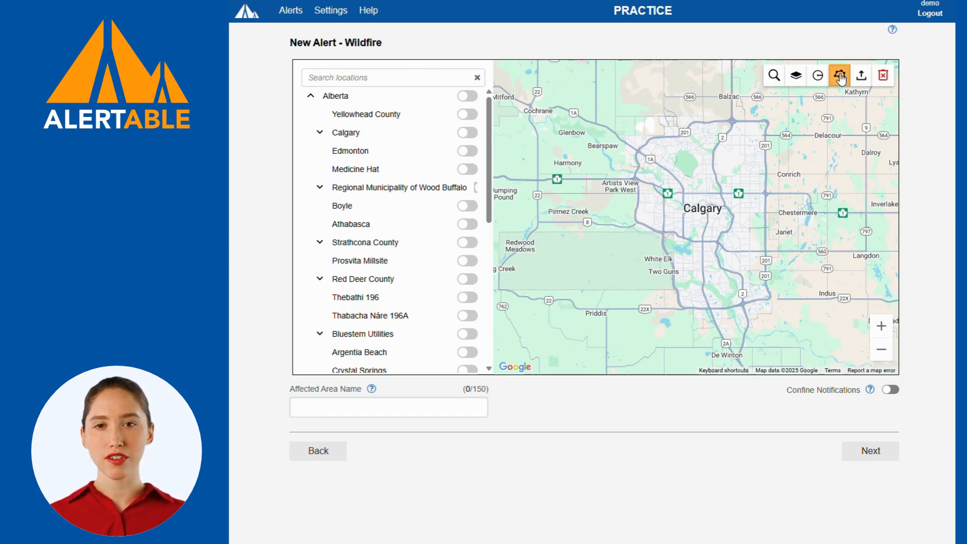
left_click(614, 164)
left_click(653, 106)
left_click(773, 119)
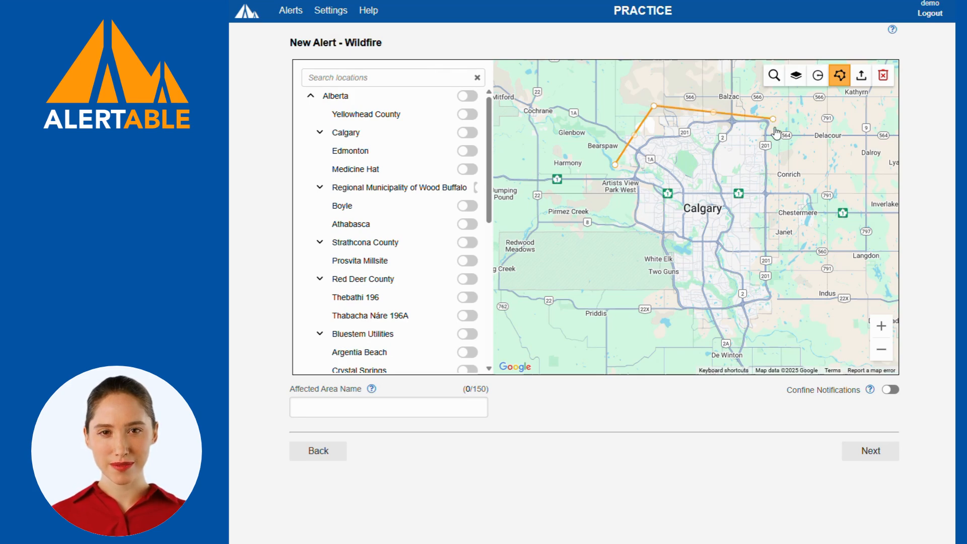
left_click(778, 203)
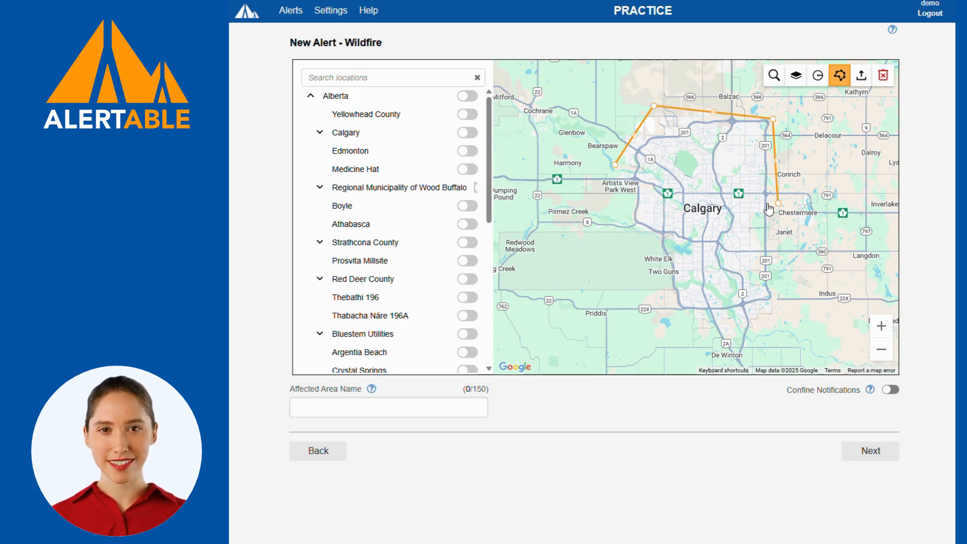
left_click(694, 203)
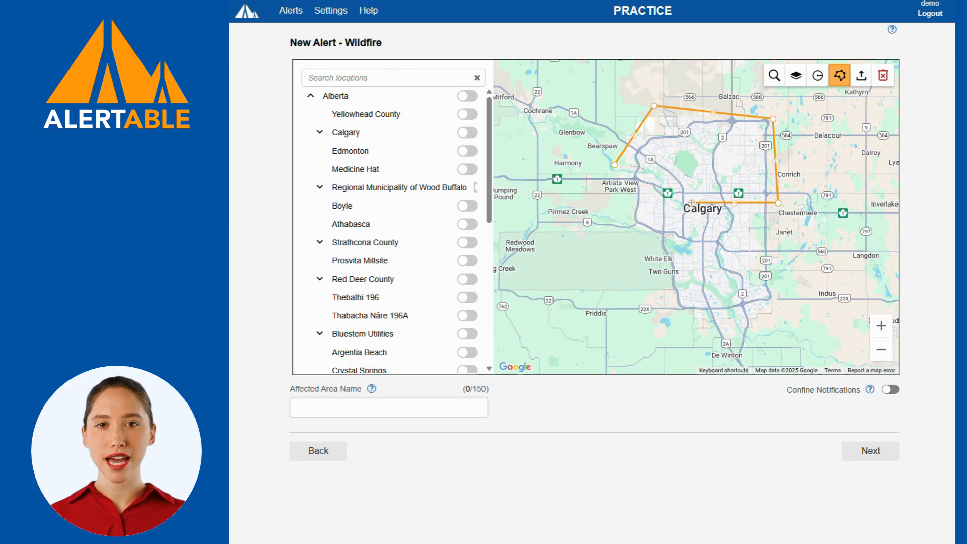
left_click(615, 166)
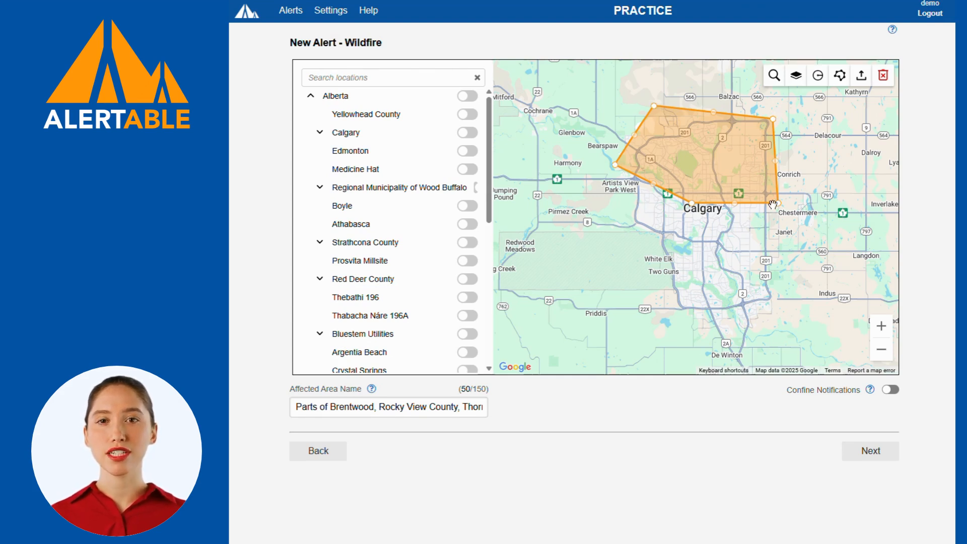
Step: Shift the polygon slightly, then extend its western corner a little west and its northeastern corner farther east
mouse_move(688, 167)
left_mouse_down()
mouse_move(698, 172)
mouse_move(690, 169)
left_mouse_up()
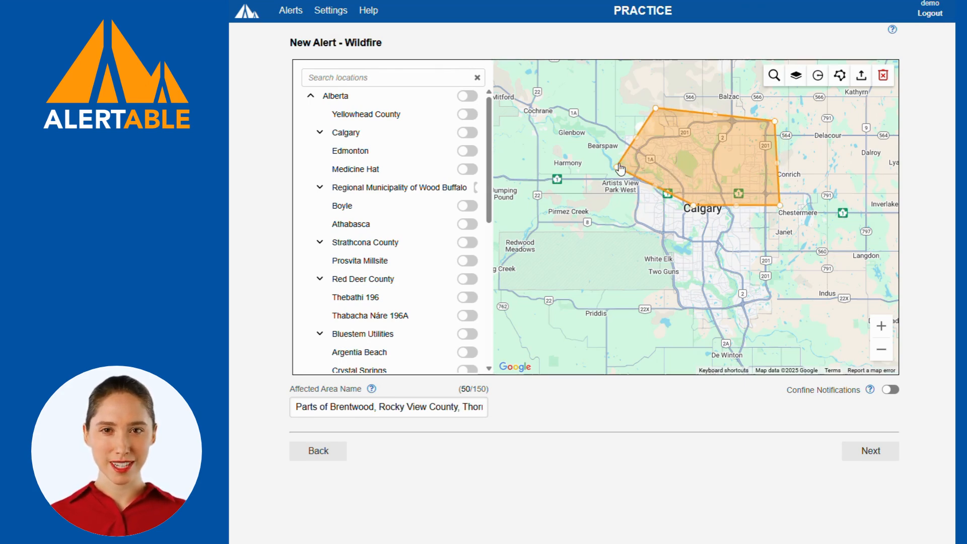
left_click_drag(621, 169, 614, 170)
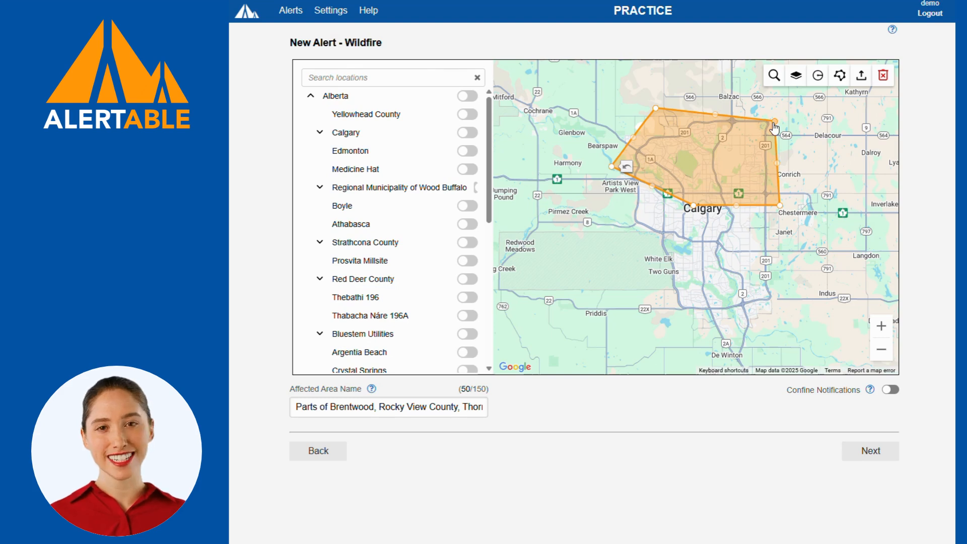
left_click_drag(774, 122, 795, 122)
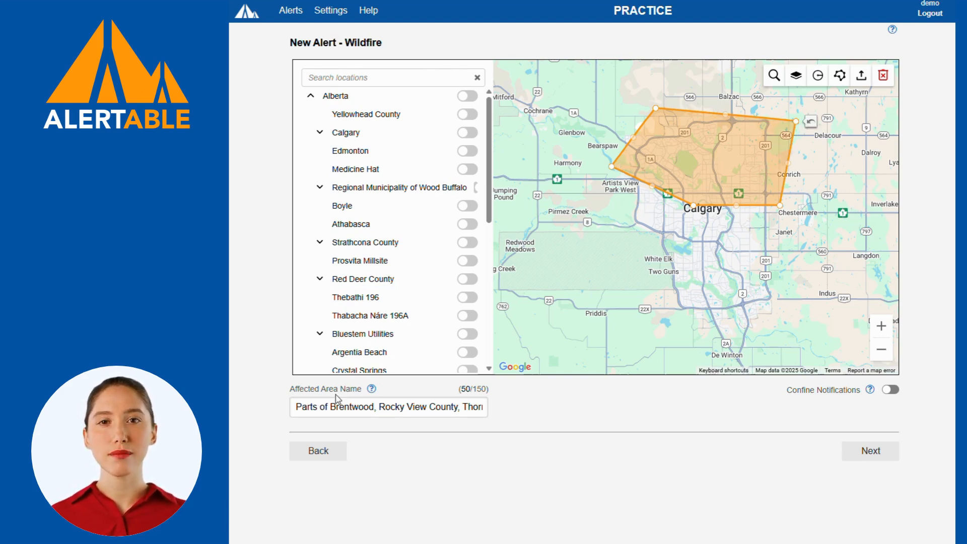
Step: Replace the affected area name with "North Calgary"
left_click(350, 411)
key("ctrl+a")
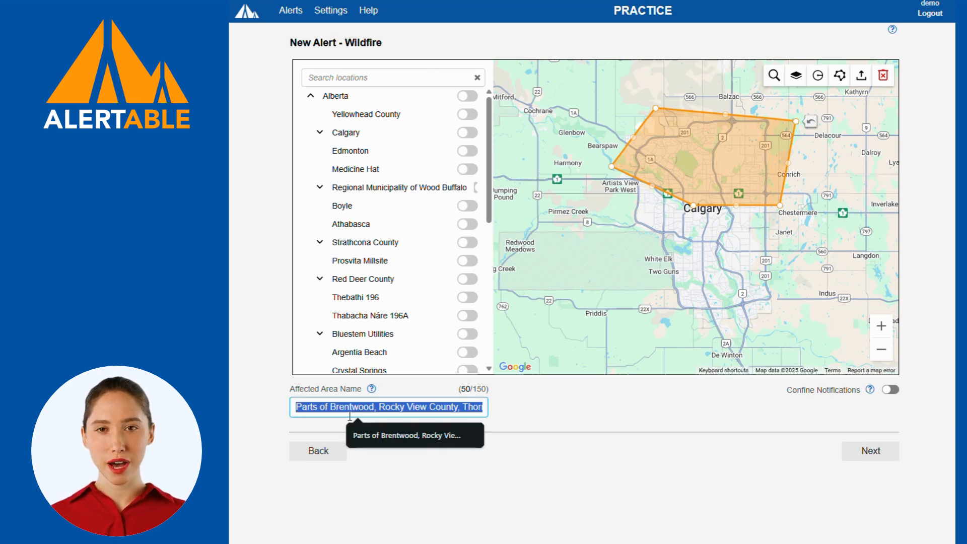
left_click(528, 418)
left_click(450, 407)
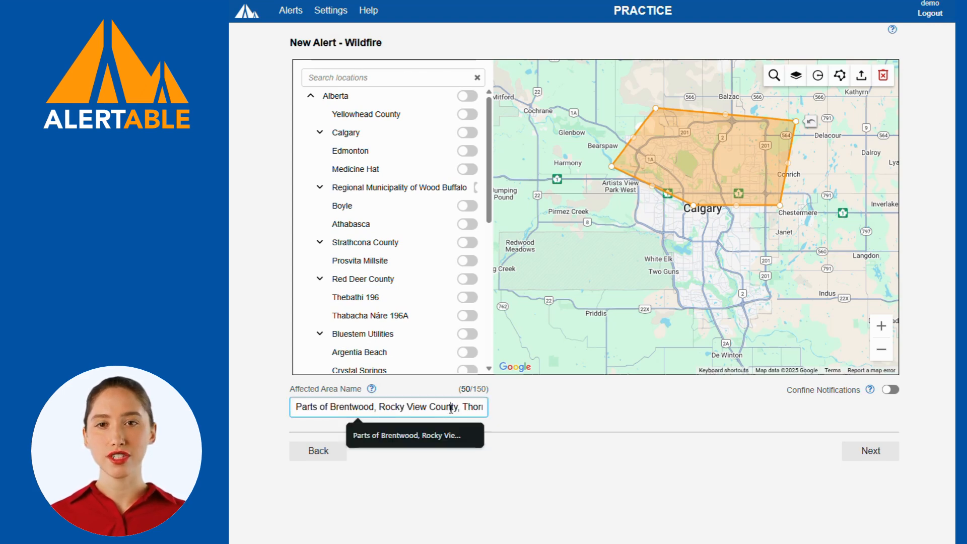
key("ctrl+a")
key("BackSpace")
type("North Calgary")
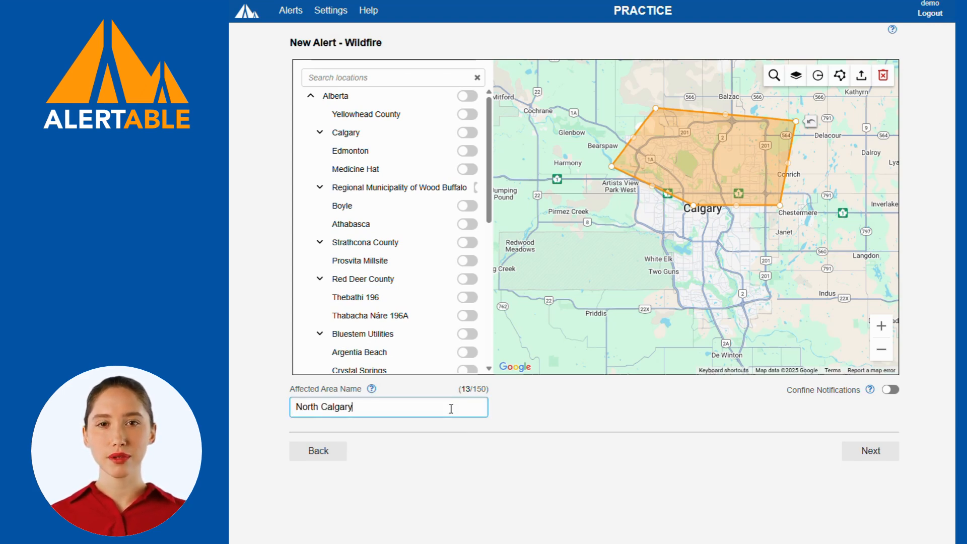
left_click(576, 425)
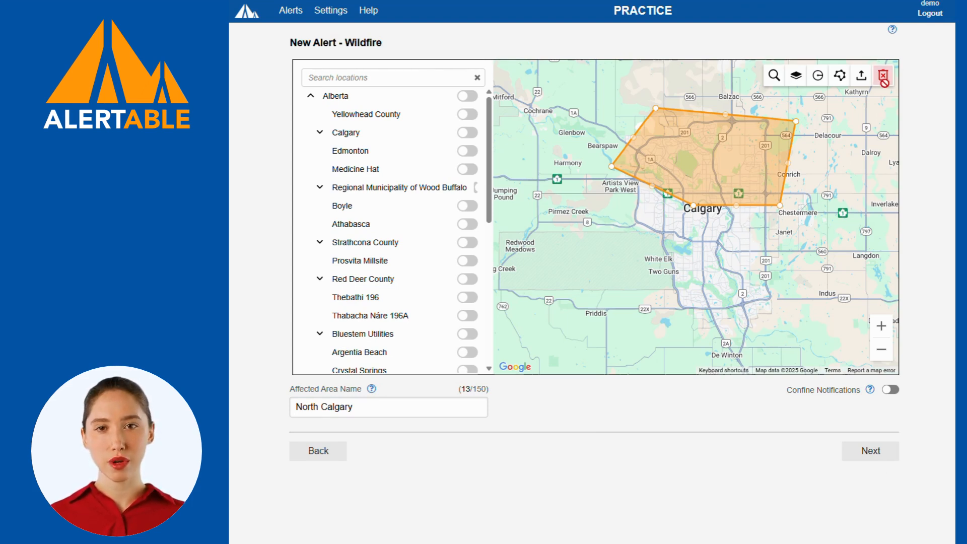
Step: Delete the polygon from the map and clear the affected area name
left_click(883, 77)
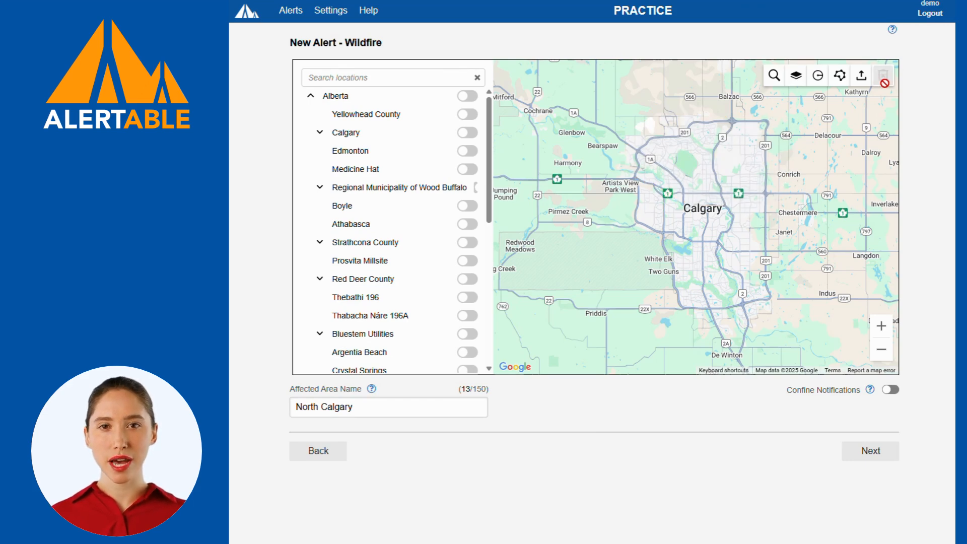
left_click(385, 406)
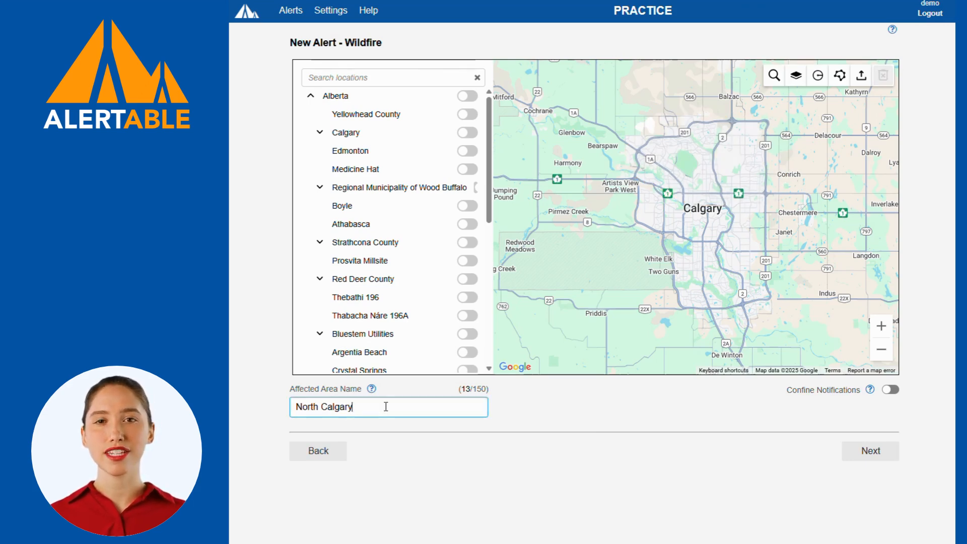
key("ctrl+a")
key("BackSpace")
left_click(619, 423)
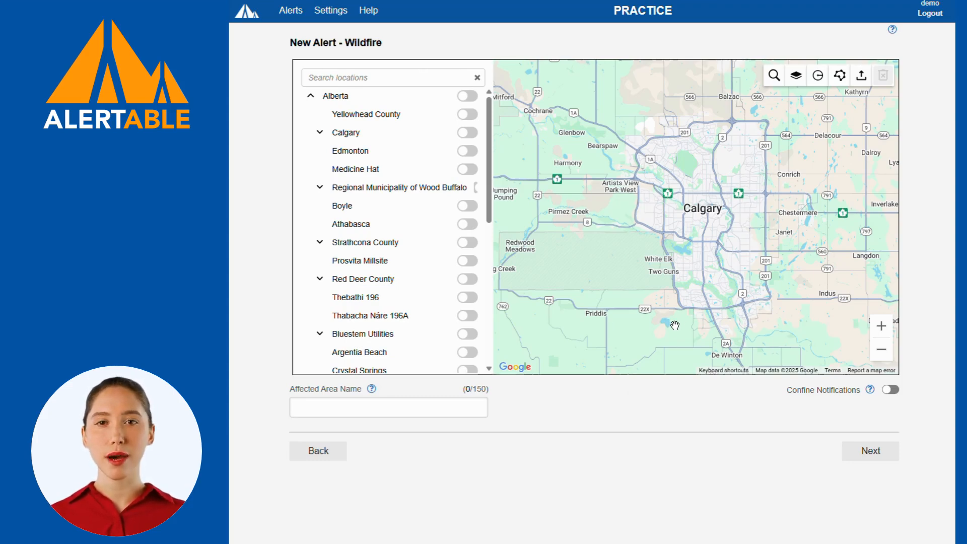
Step: Draw a circle with a radius of about 18 km around central Calgary and shift it slightly east
left_click(818, 79)
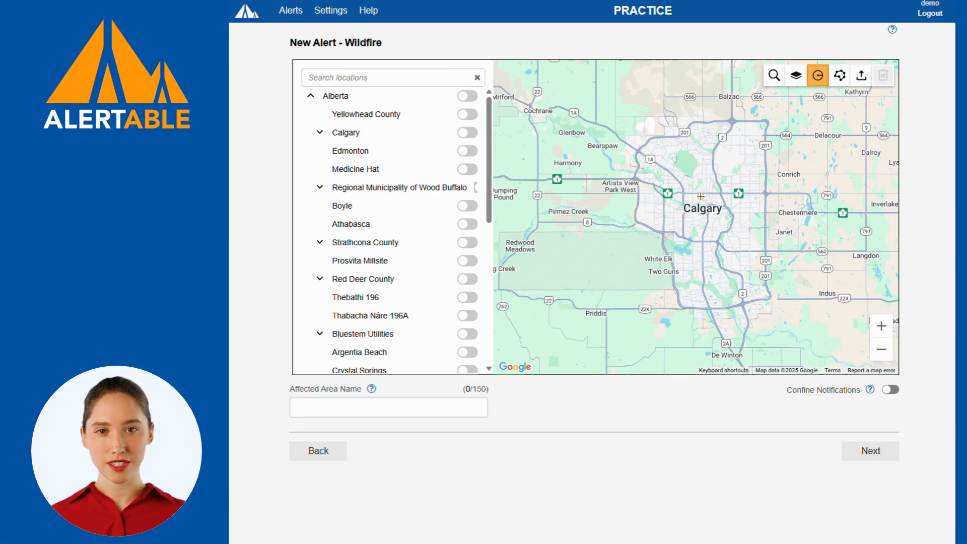
left_click_drag(700, 196, 718, 302)
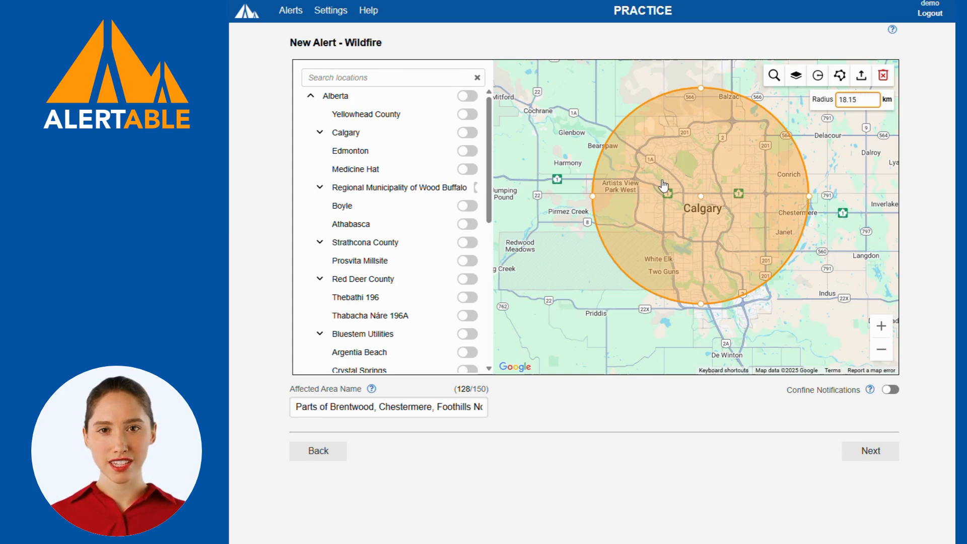
left_click_drag(664, 187, 672, 185)
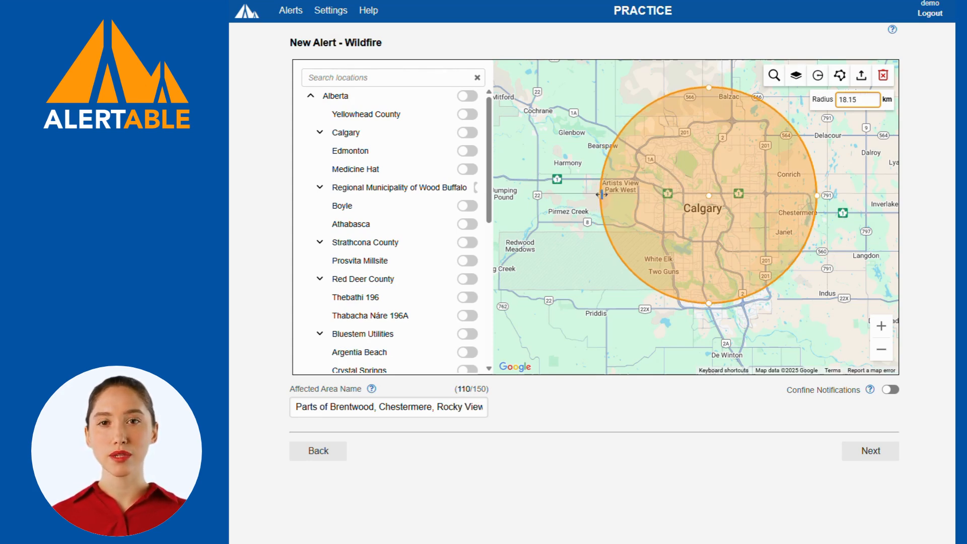
Step: Enlarge the circle to a radius of about 22 km, then set its radius to exactly 15 km
left_click_drag(601, 195, 579, 195)
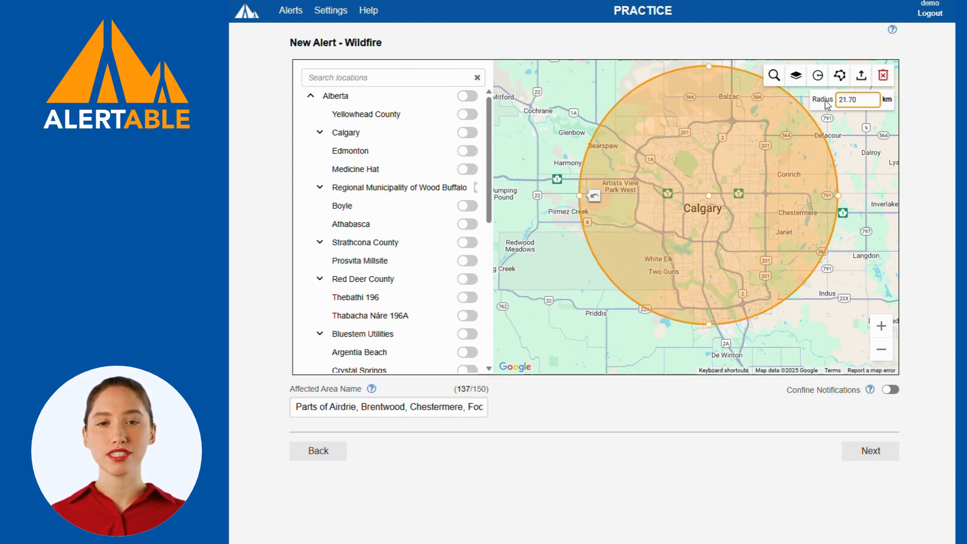
double_click(856, 99)
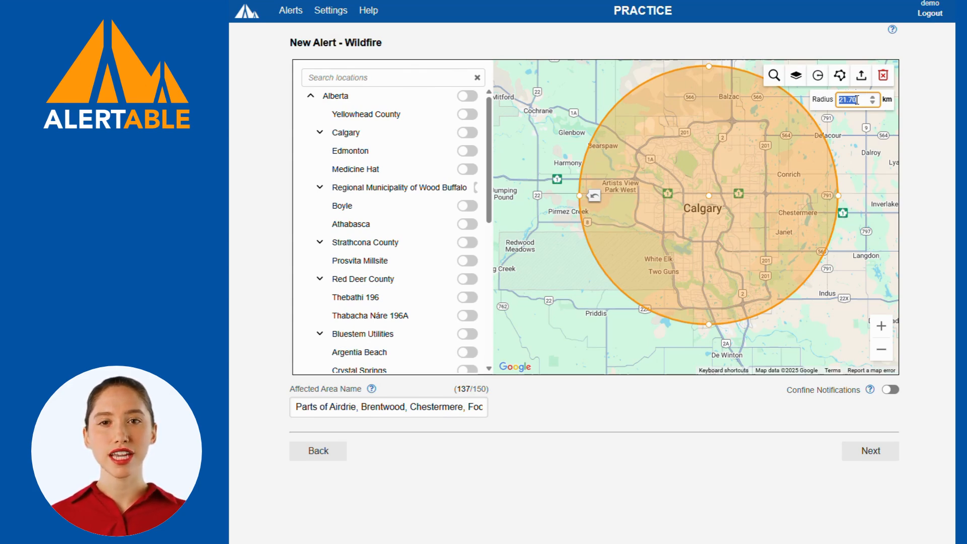
type("15")
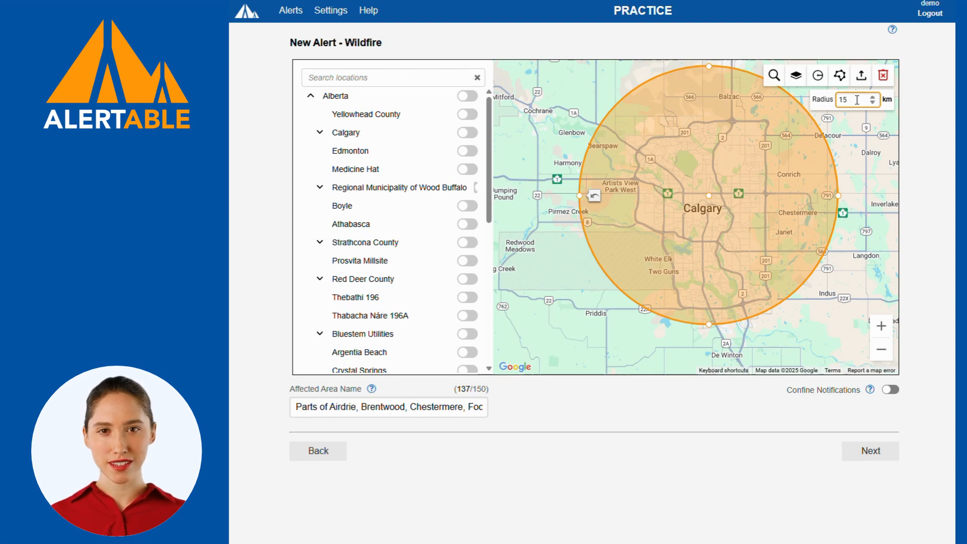
left_click(856, 161)
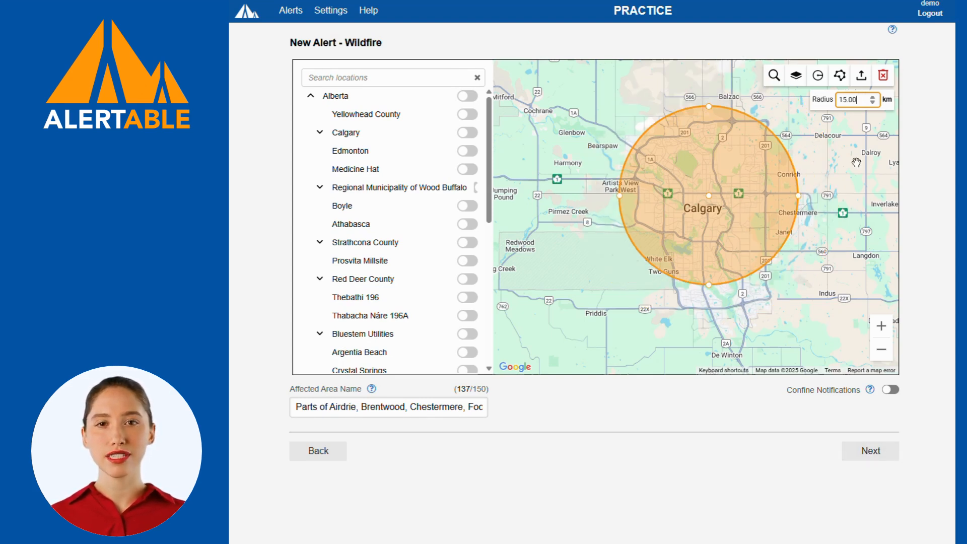
Step: Review the circle's affected area name, then delete the circle and its area name
double_click(387, 407)
triple_click(388, 408)
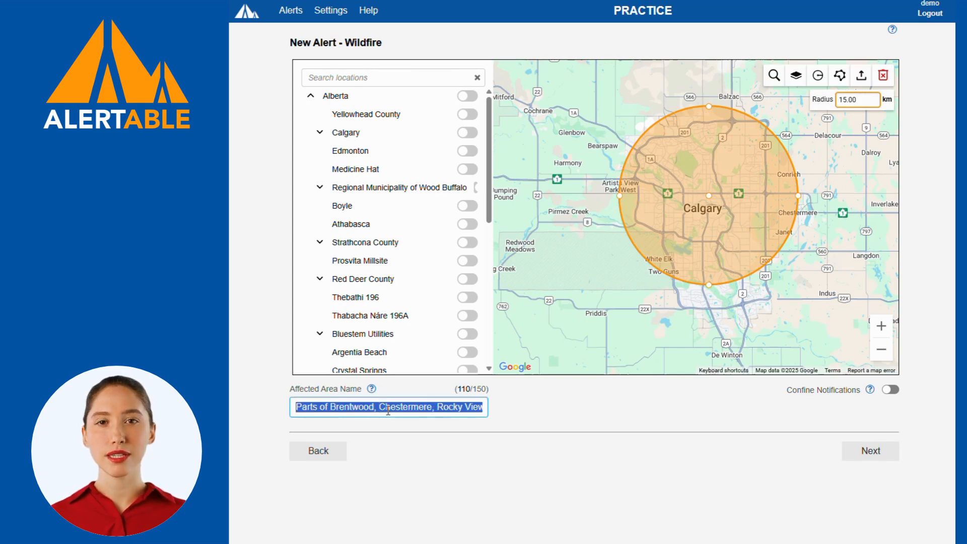
left_click(587, 423)
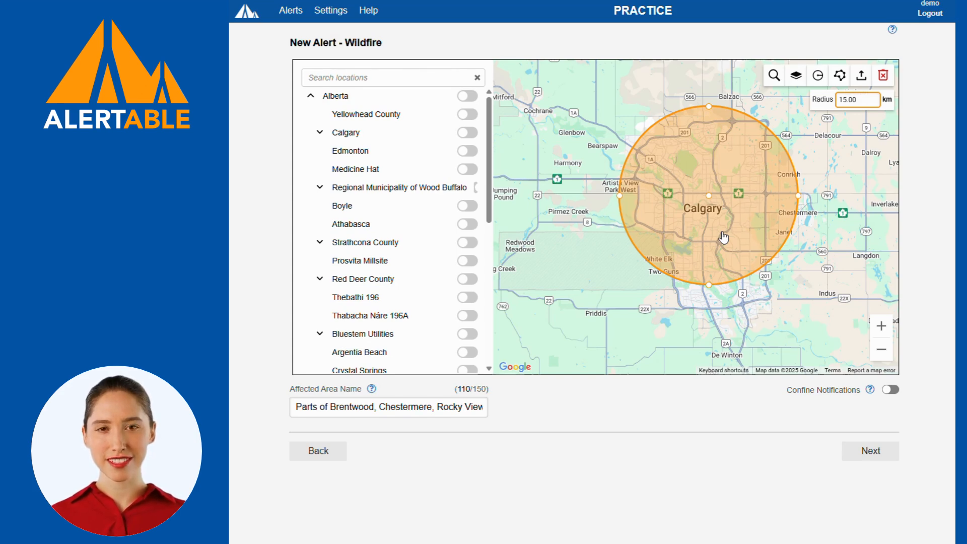
left_click(884, 74)
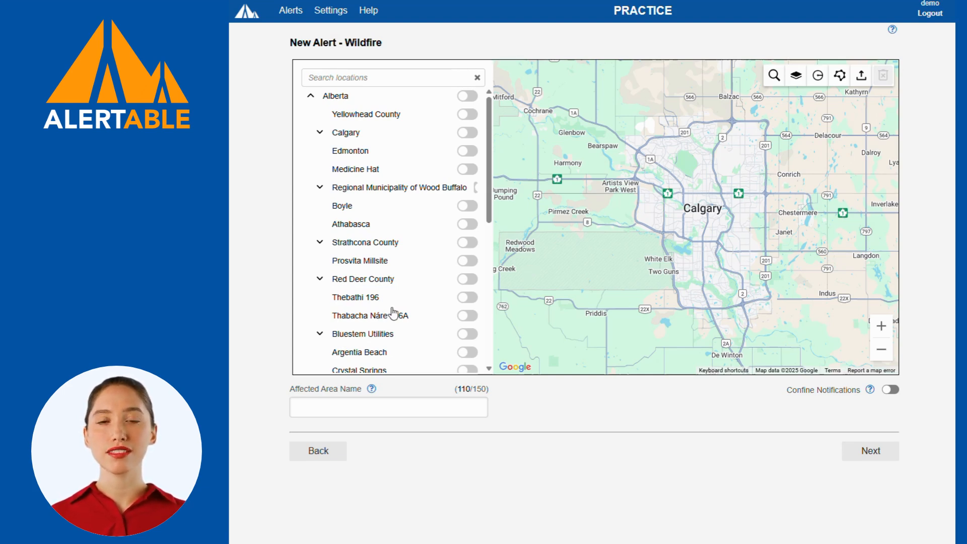
scroll(391, 312, "down", 7)
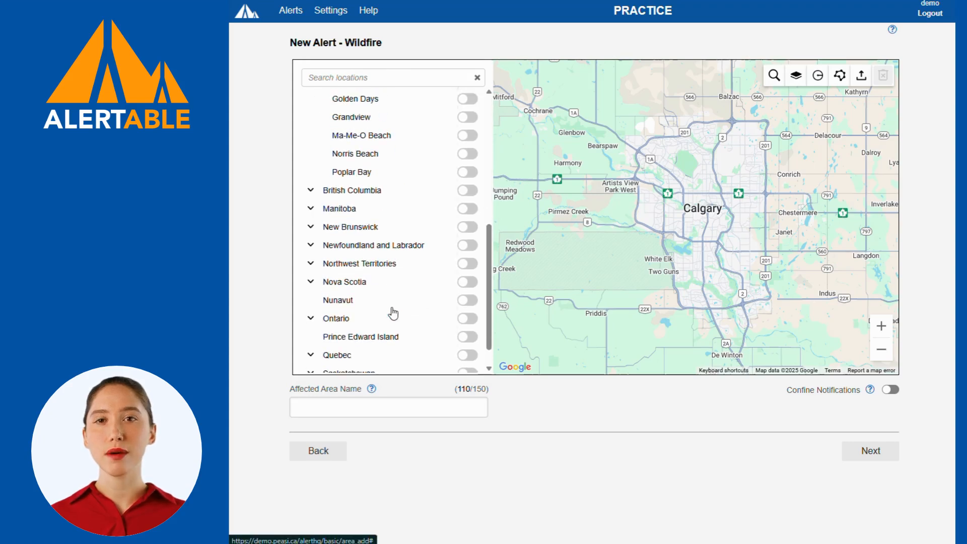
scroll(391, 312, "up", 7)
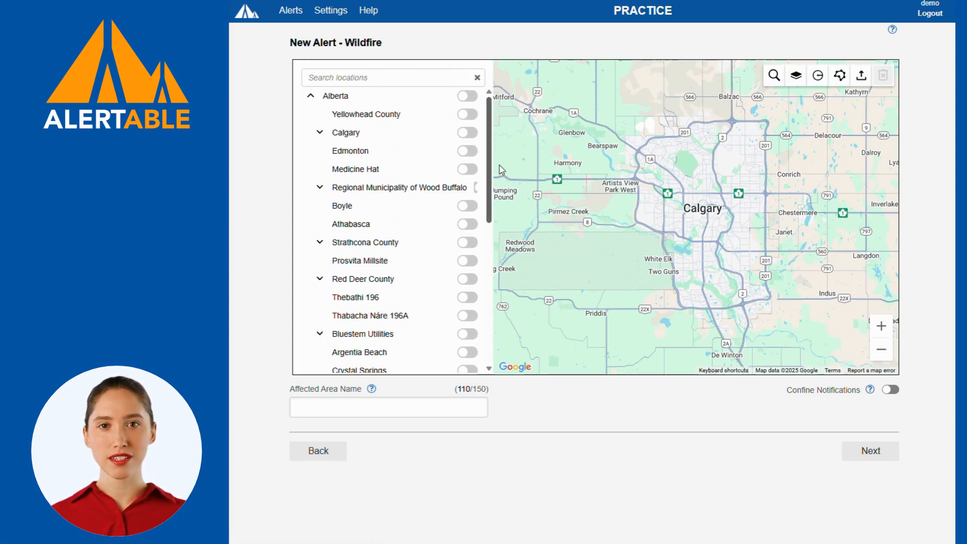
Step: Import the polygon from the shapefile SapraeCreek.shp with the EPSG:4326 projection
left_click(860, 76)
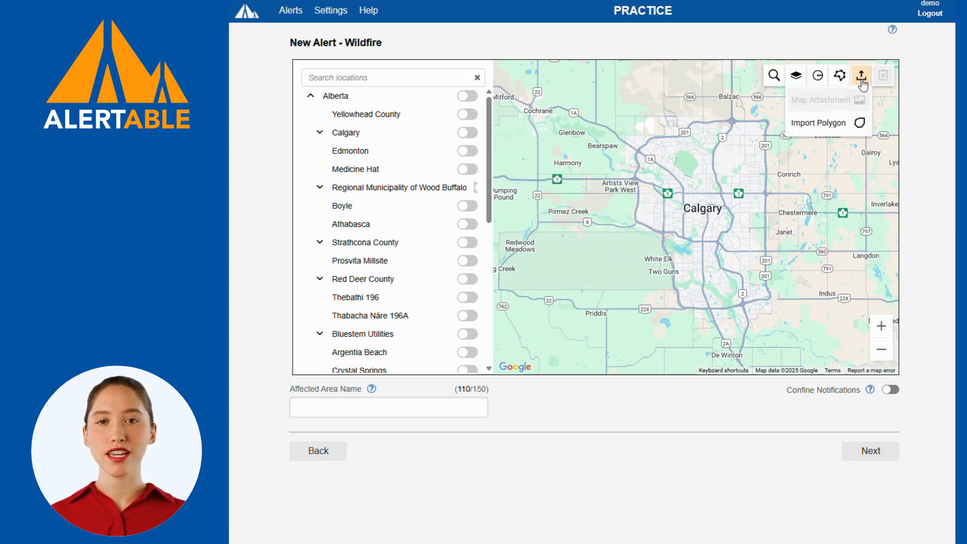
left_click(836, 127)
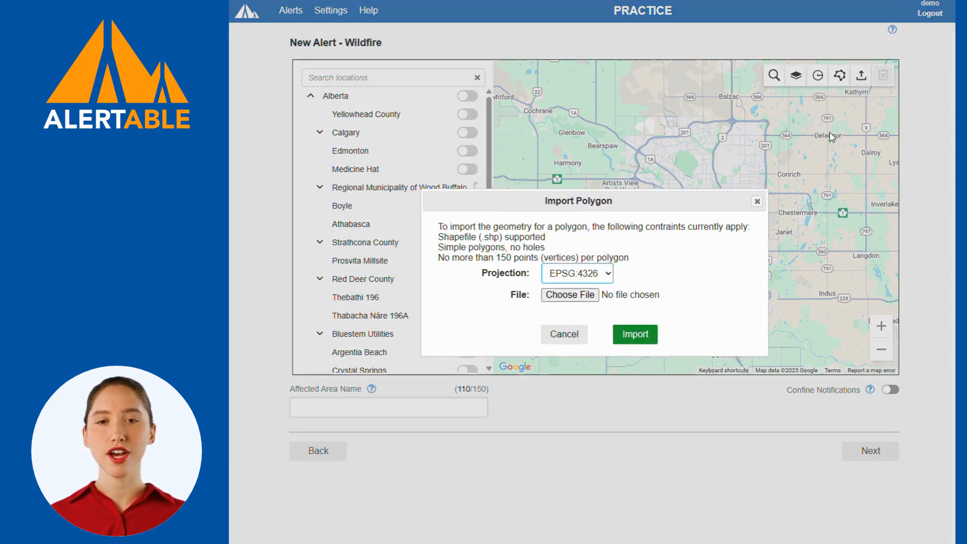
left_click(571, 295)
left_click(428, 49)
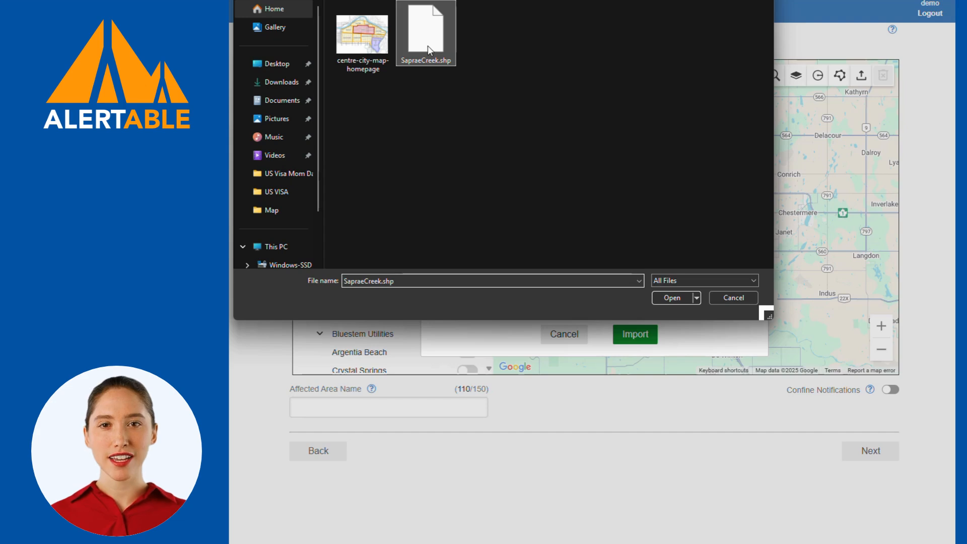
left_click(675, 297)
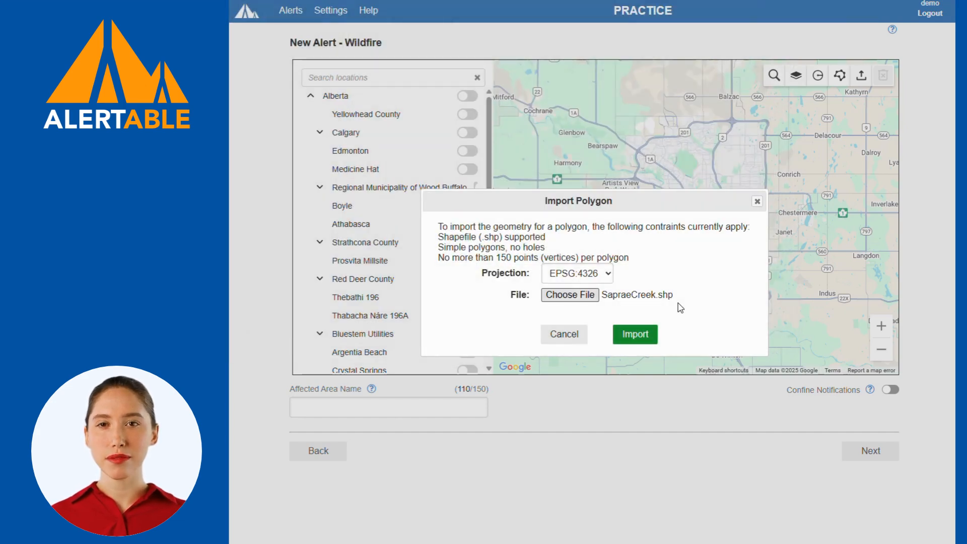
left_click(635, 333)
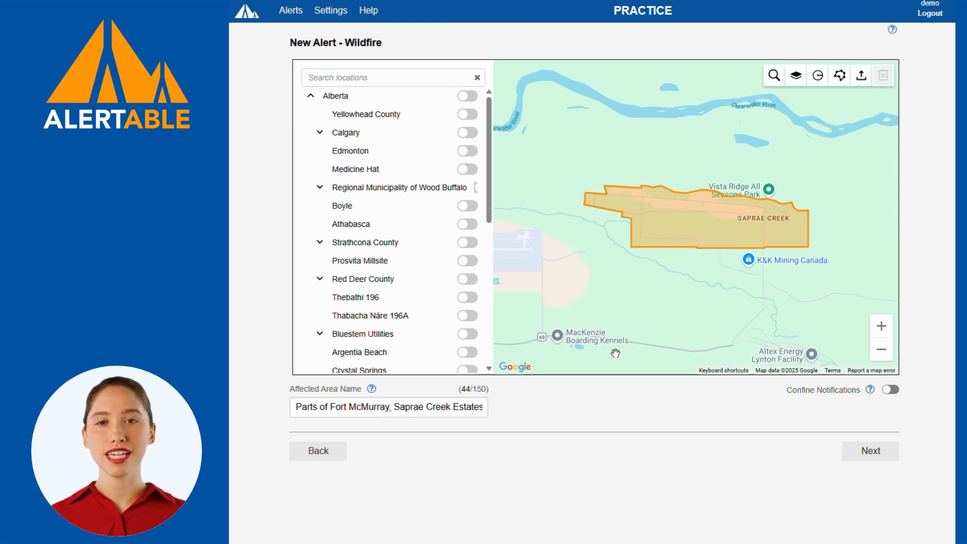
Step: Review the affected area name of the imported Saprae Creek polygon and delete the polygon from the map
left_click(462, 408)
left_click(606, 408)
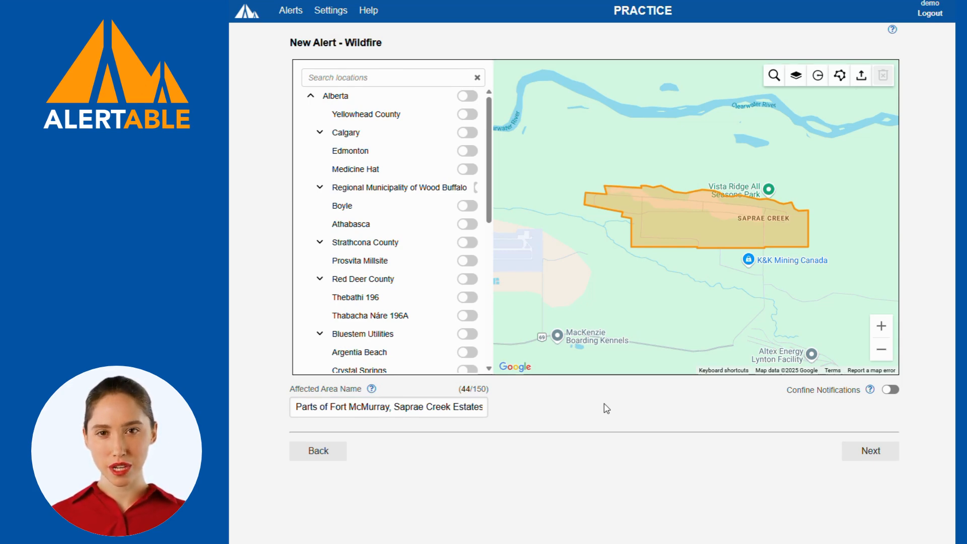
left_click(673, 242)
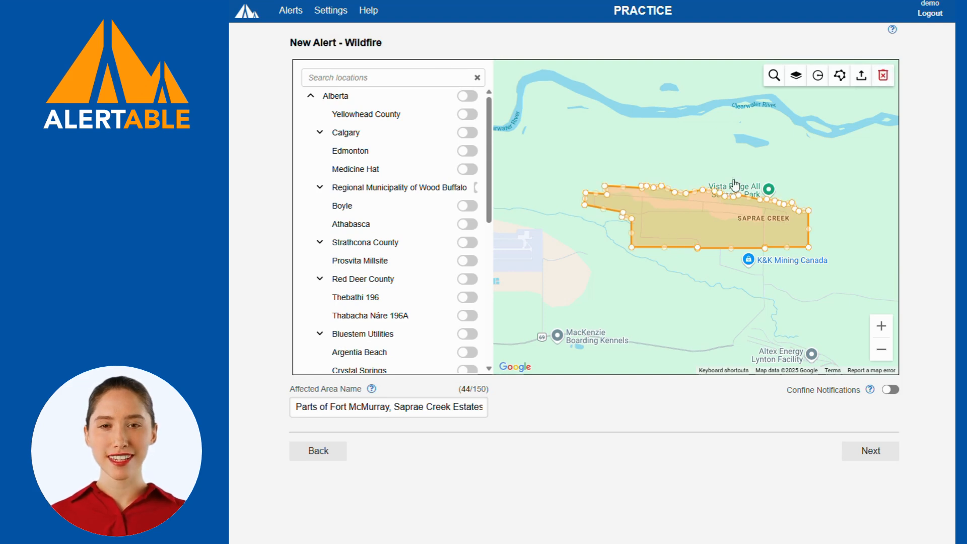
left_click(883, 75)
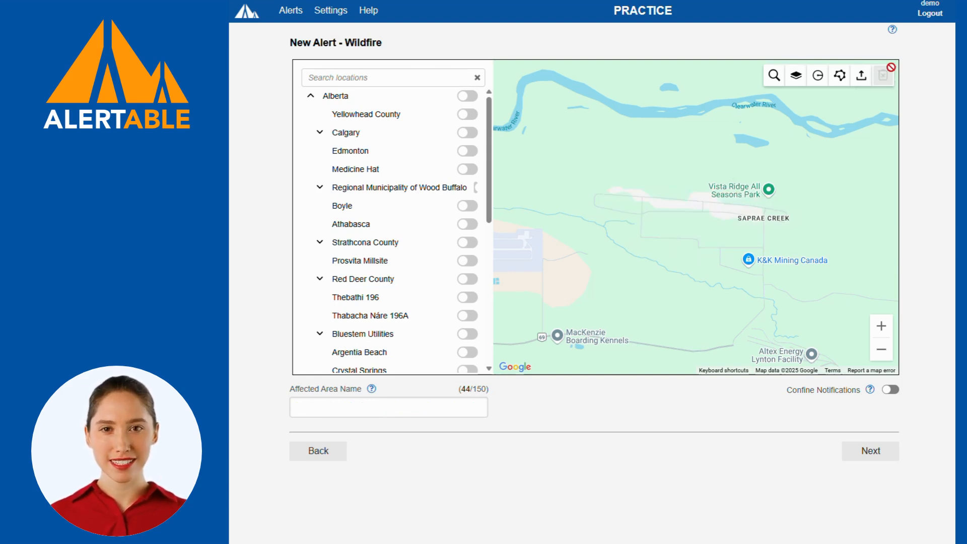
Step: Select the predefined location Calgary under Alberta as the affected area
scroll(671, 267, "down", 5)
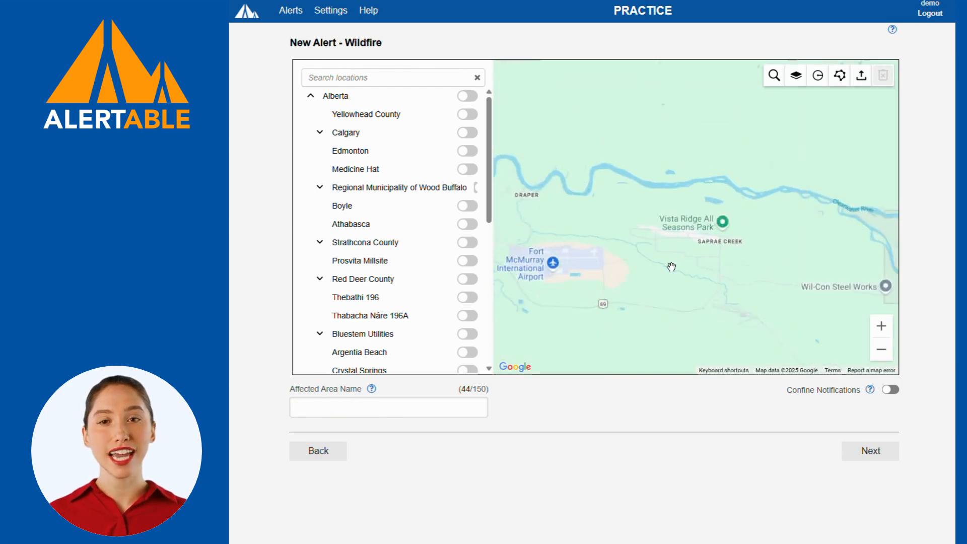
scroll(671, 267, "down", 2)
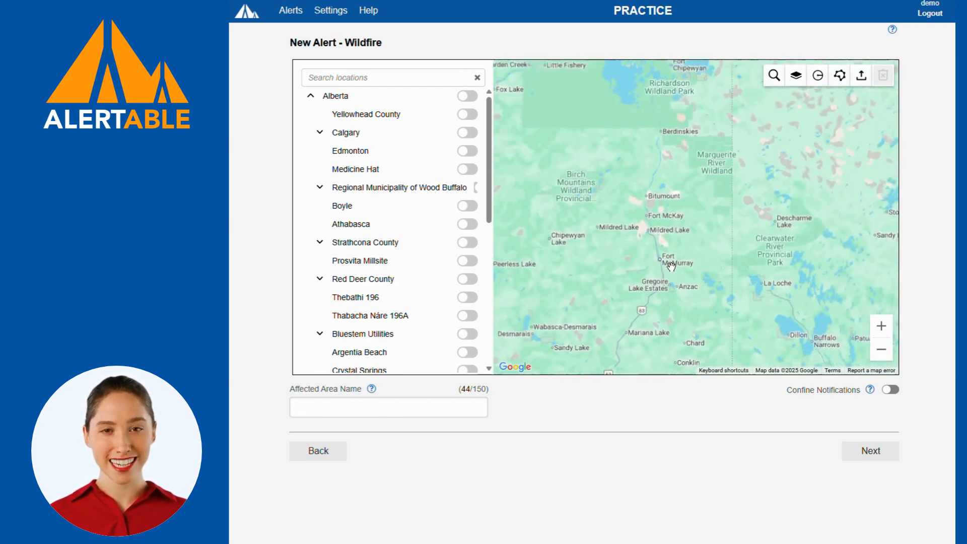
left_click_drag(667, 281, 689, 194)
scroll(659, 326, "up", 1)
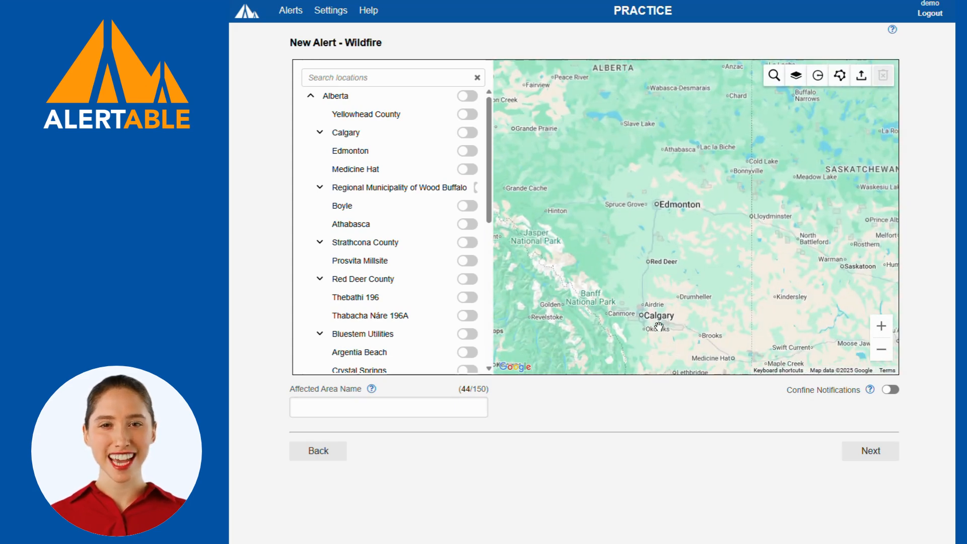
scroll(659, 326, "up", 3)
left_click_drag(571, 294, 694, 311)
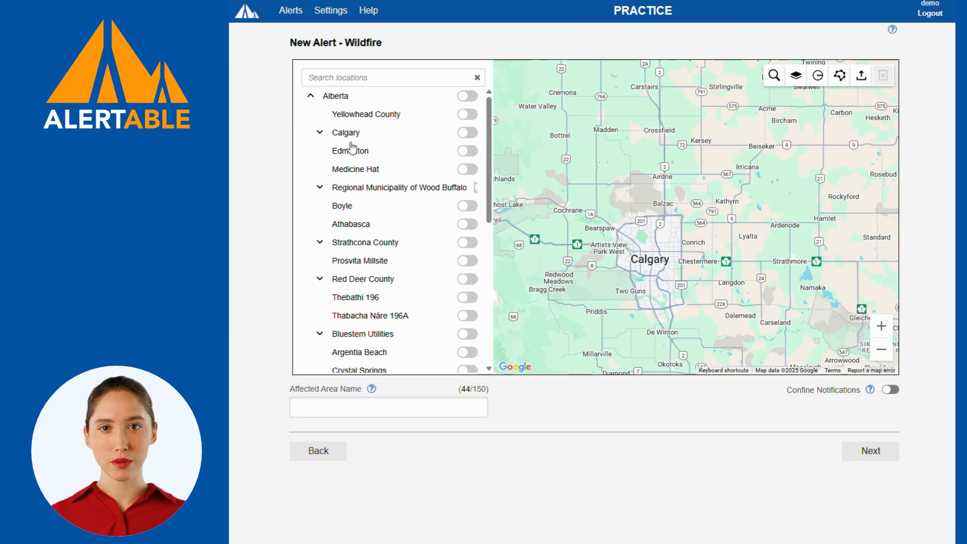
left_click(465, 135)
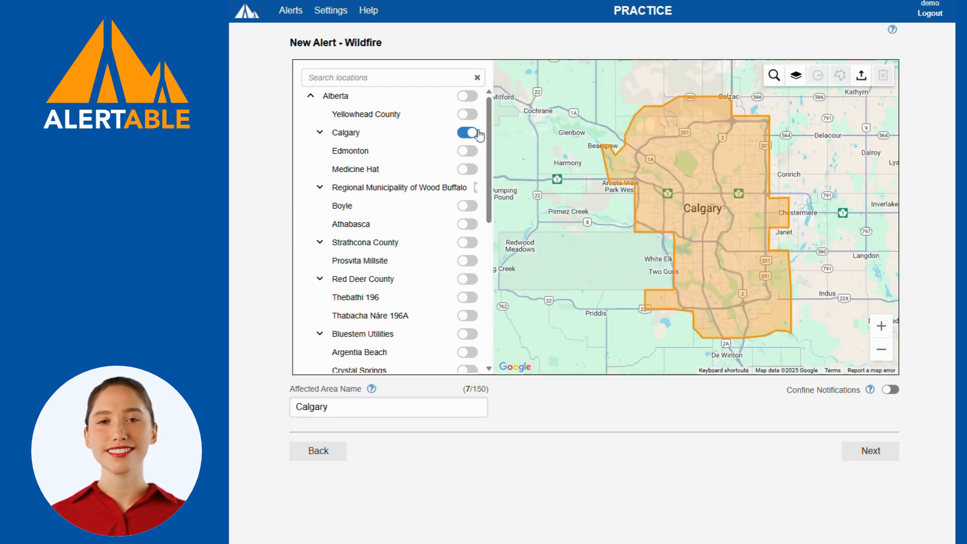
Step: Add the image centre-city-map-homepage.jpg as a map attachment for the Calgary area
left_click(868, 84)
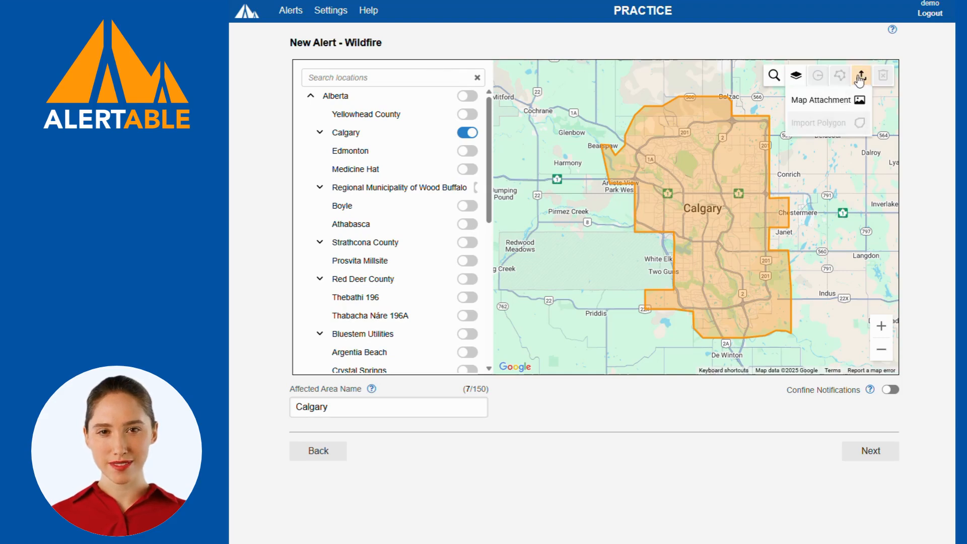
left_click(836, 101)
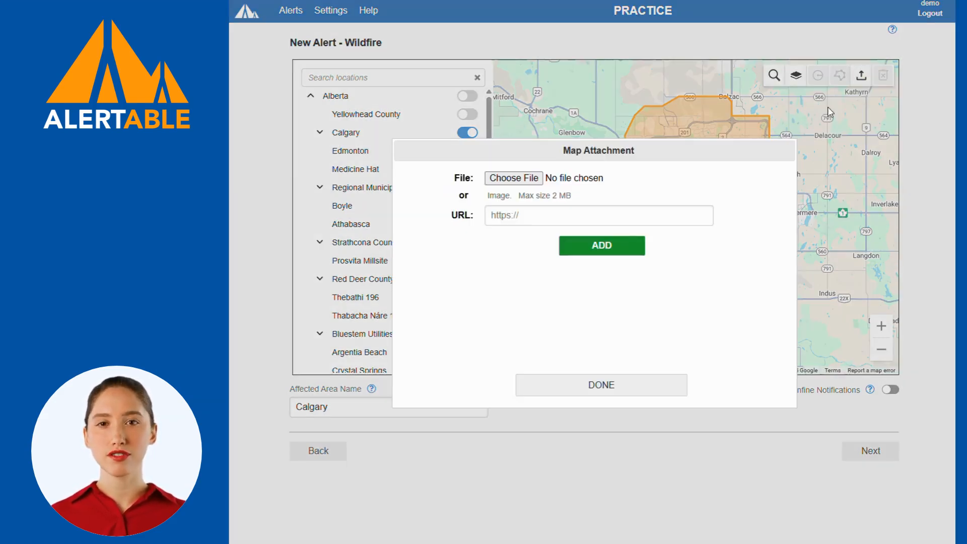
left_click(521, 178)
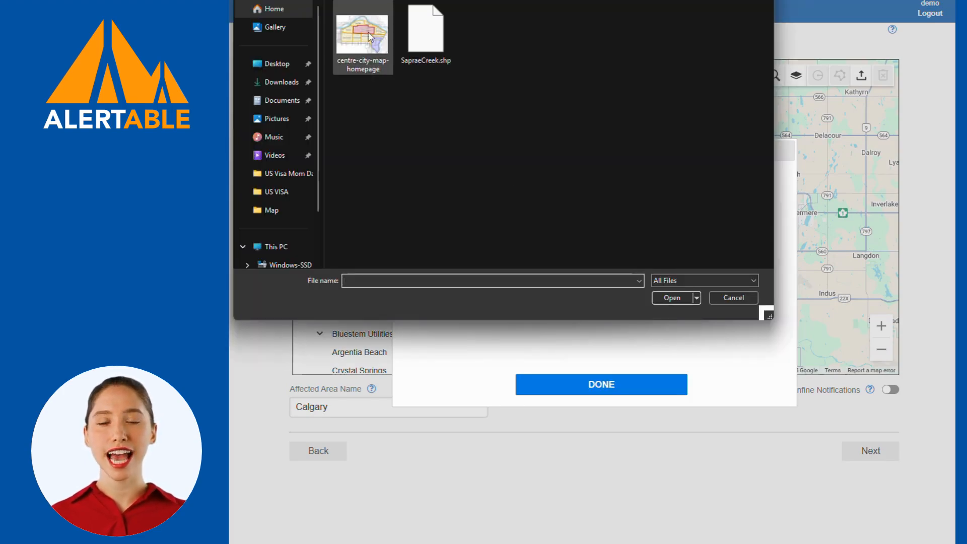
left_click(370, 37)
left_click(662, 297)
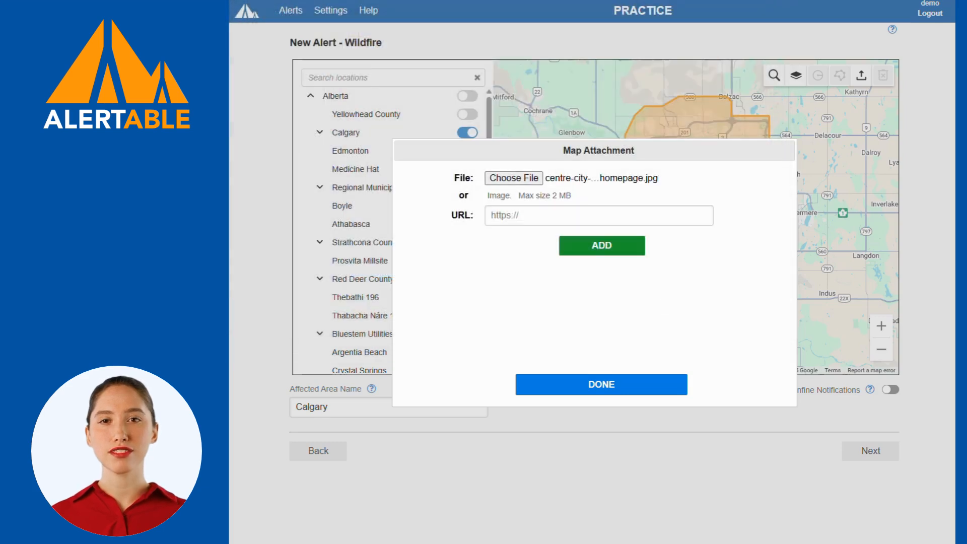
left_click(579, 249)
Step: Title the map attachment "Downtown Calgary Detour" and close the attachment dialog
triple_click(562, 279)
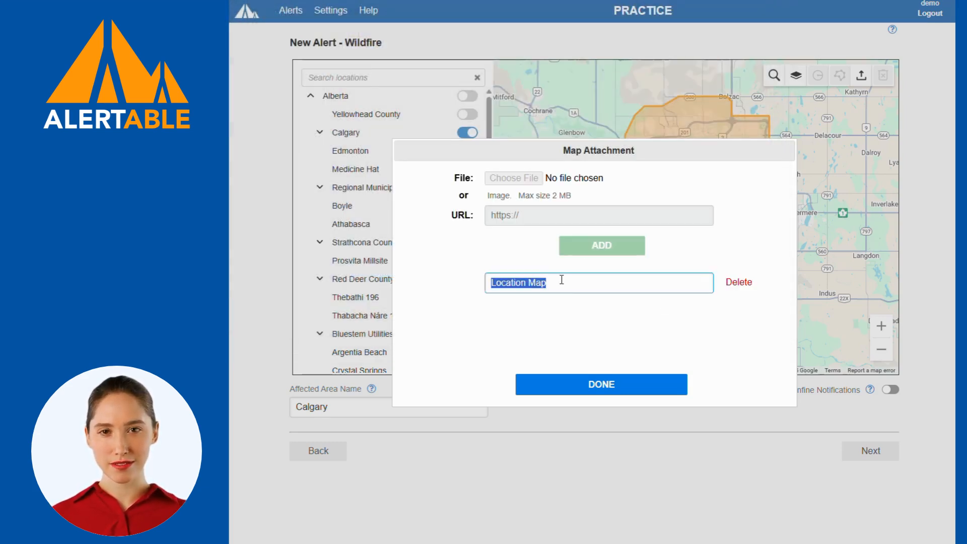
type("Downtown Calgary Detour")
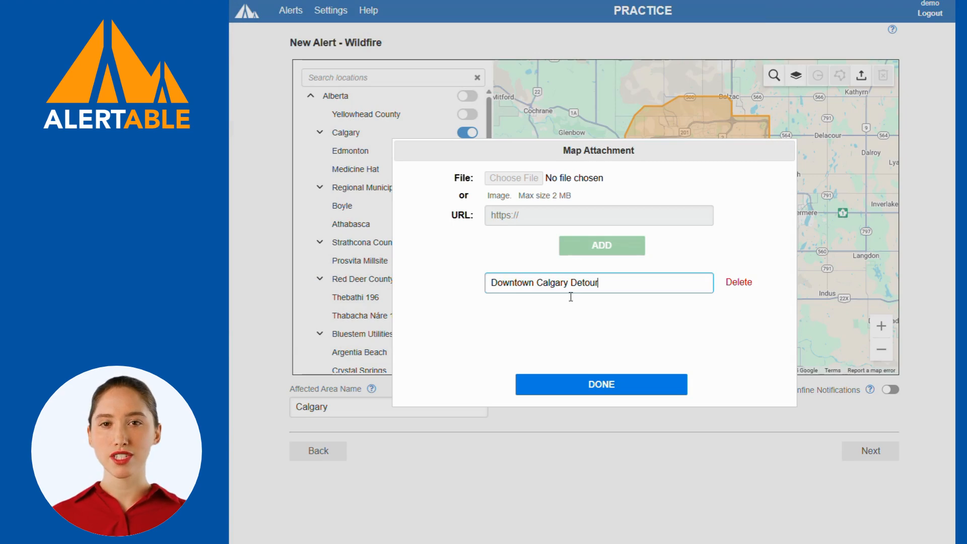
left_click(589, 390)
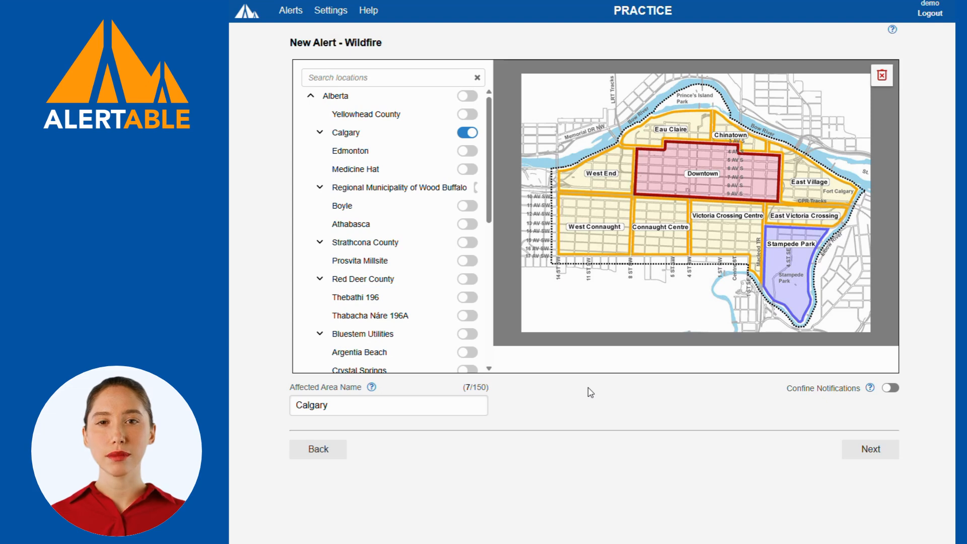
Step: Preview the Wildfire alert, check its map attachment and affected area in the mobile app view, and return to the affected area page
left_click(858, 455)
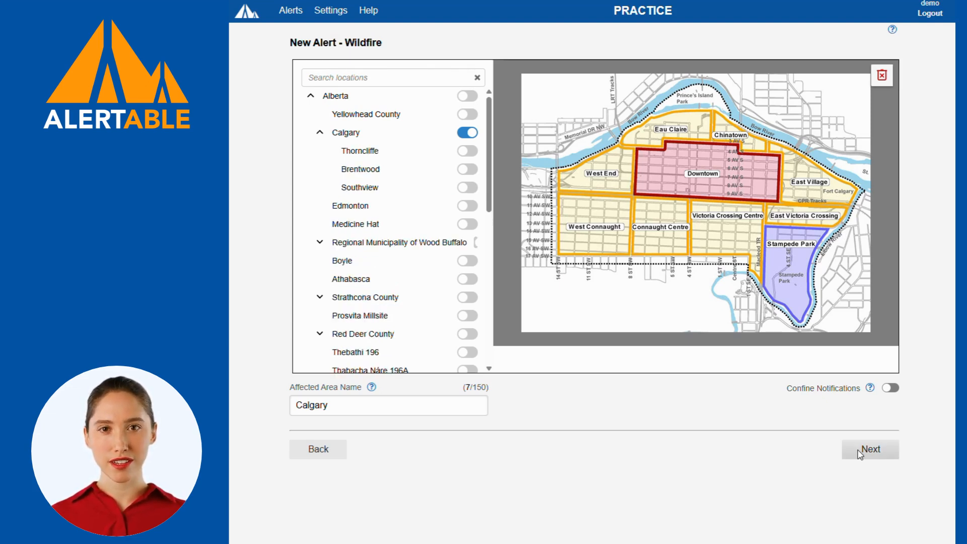
left_click(874, 49)
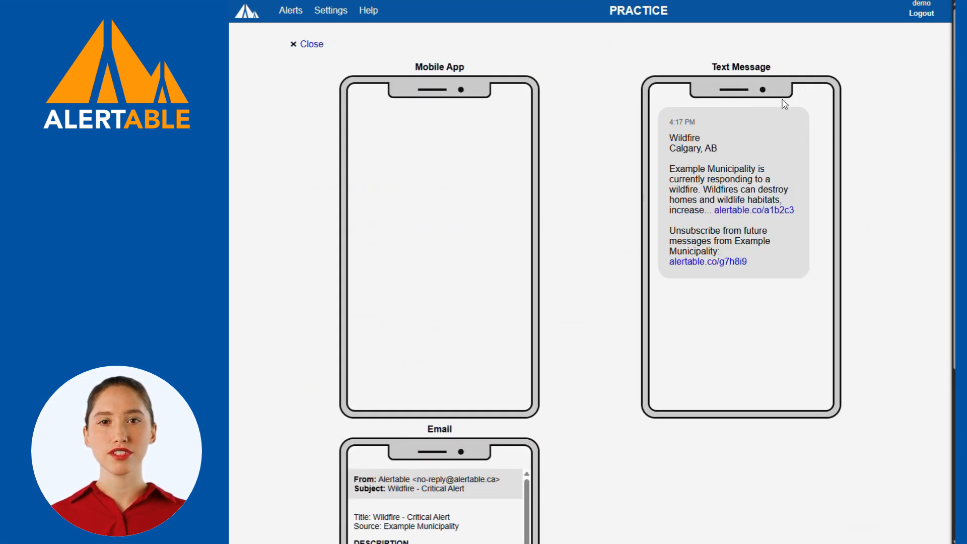
scroll(419, 301, "down", 1)
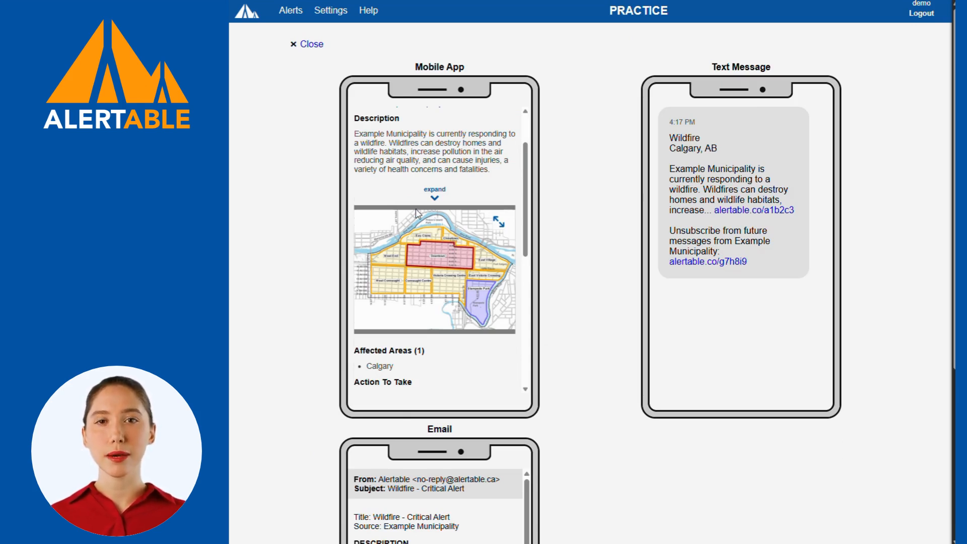
scroll(417, 201, "down", 2)
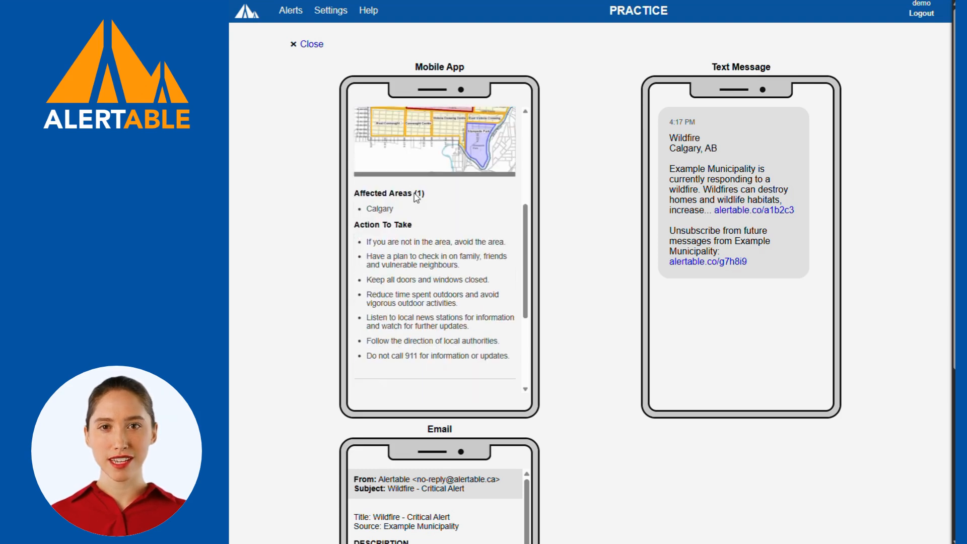
scroll(417, 197, "up", 2)
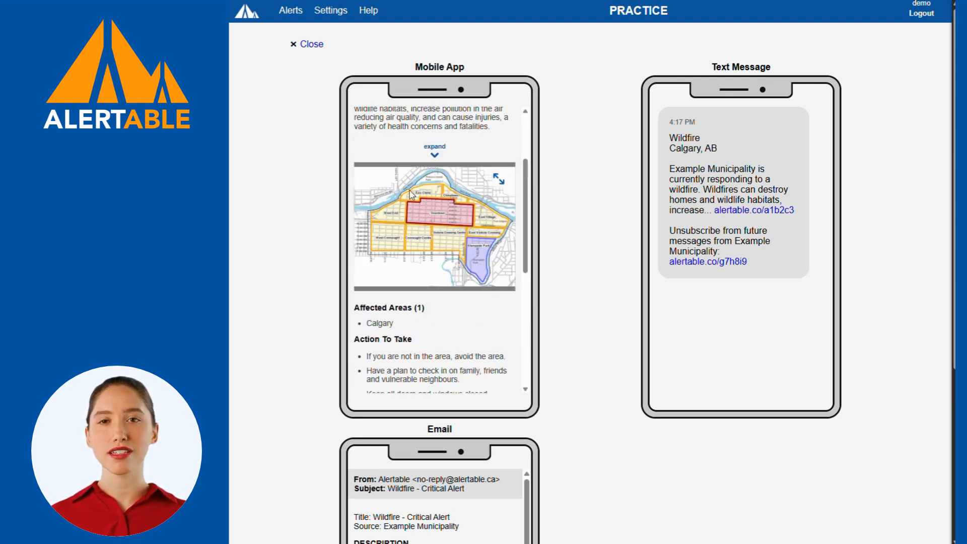
left_click(321, 49)
left_click(311, 534)
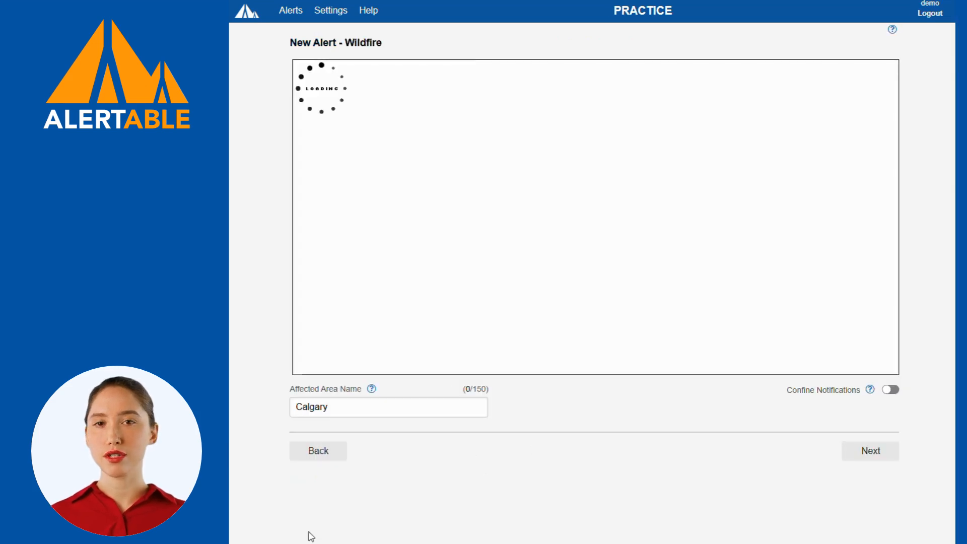